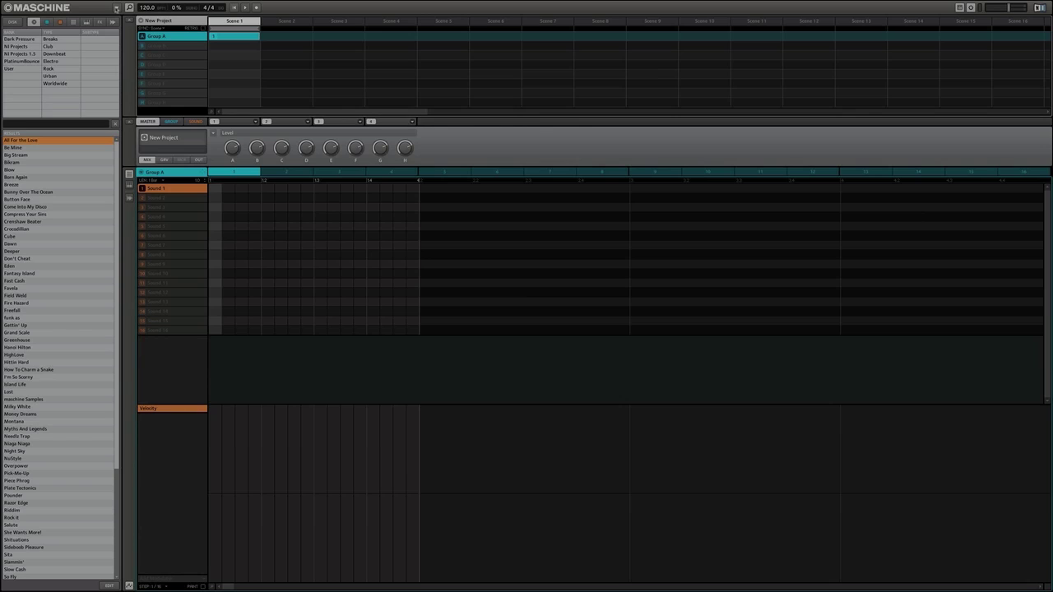
# Step: Examine the pad velocity scaling options and the display contrast settings in the hardware preferences
pyautogui.click(116, 7)
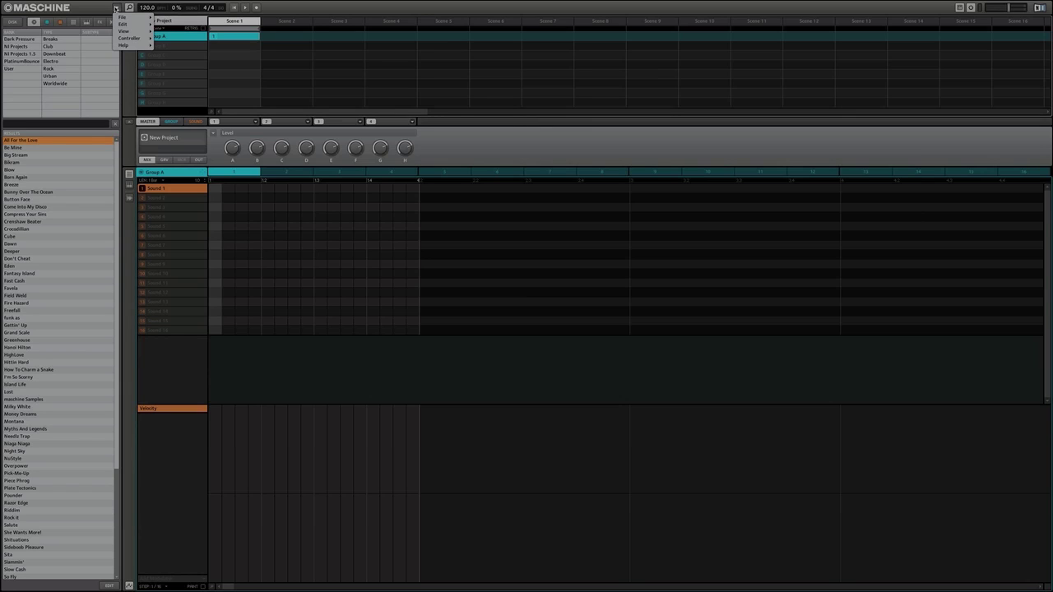
pyautogui.moveTo(136, 17)
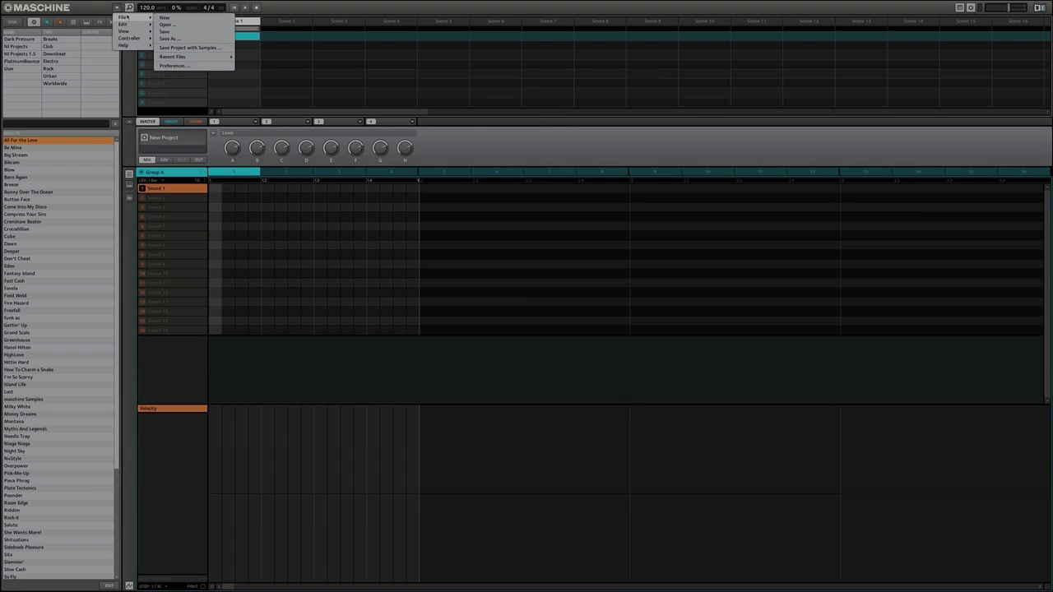
pyautogui.click(174, 66)
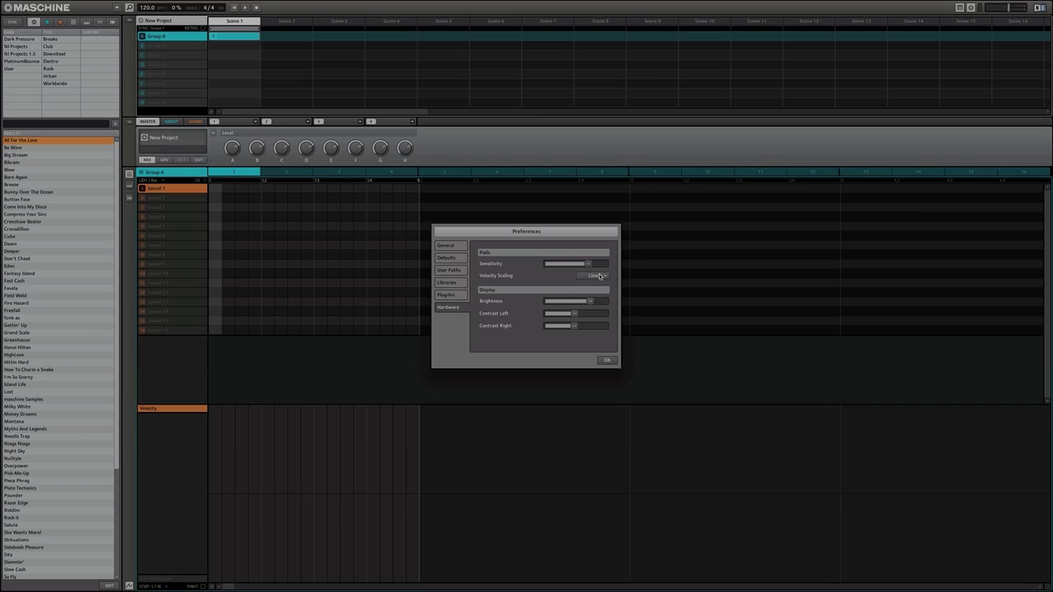
pyautogui.click(600, 277)
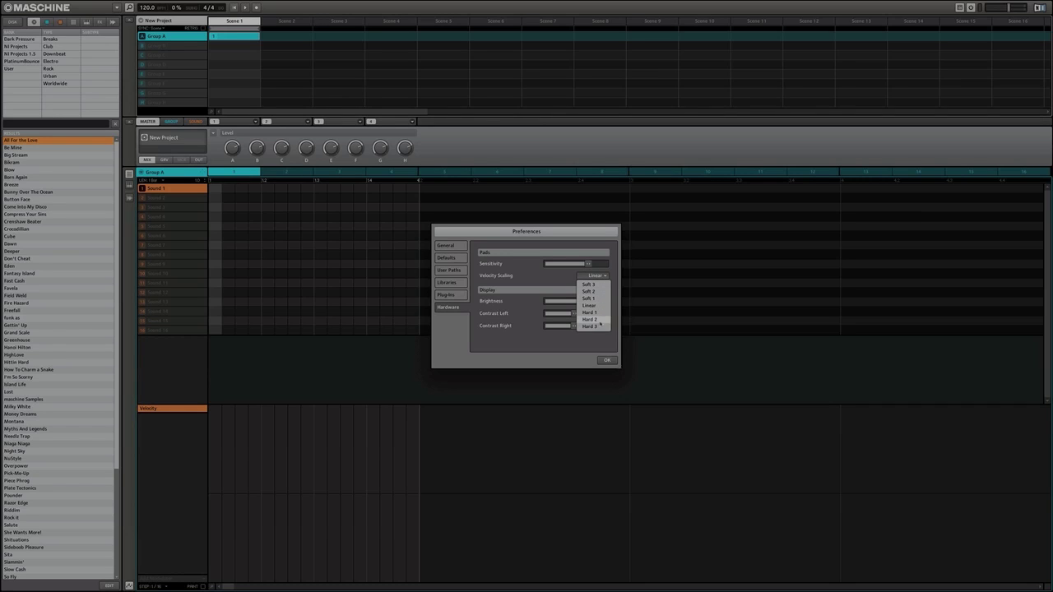
pyautogui.click(563, 347)
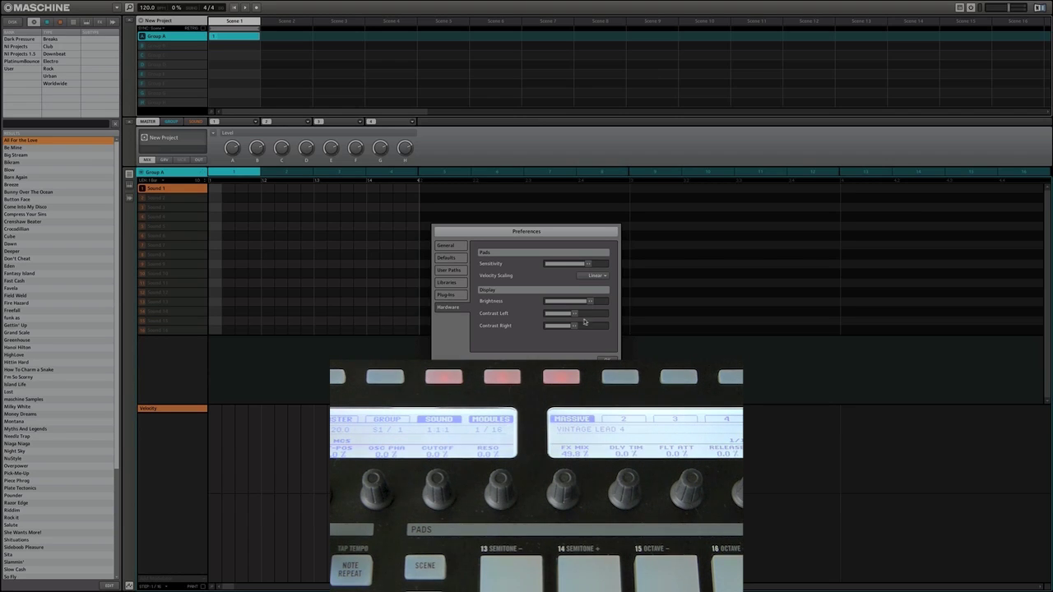
pyautogui.moveTo(575, 316)
pyautogui.mouseDown()
pyautogui.moveTo(550, 316)
pyautogui.moveTo(614, 318)
pyautogui.moveTo(574, 327)
pyautogui.mouseUp()
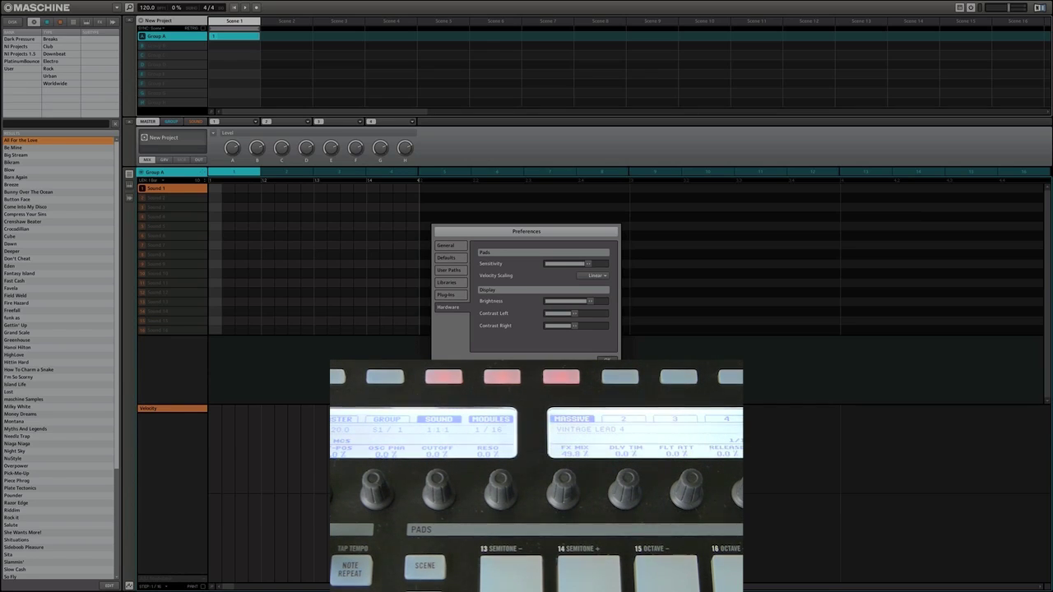
pyautogui.click(607, 361)
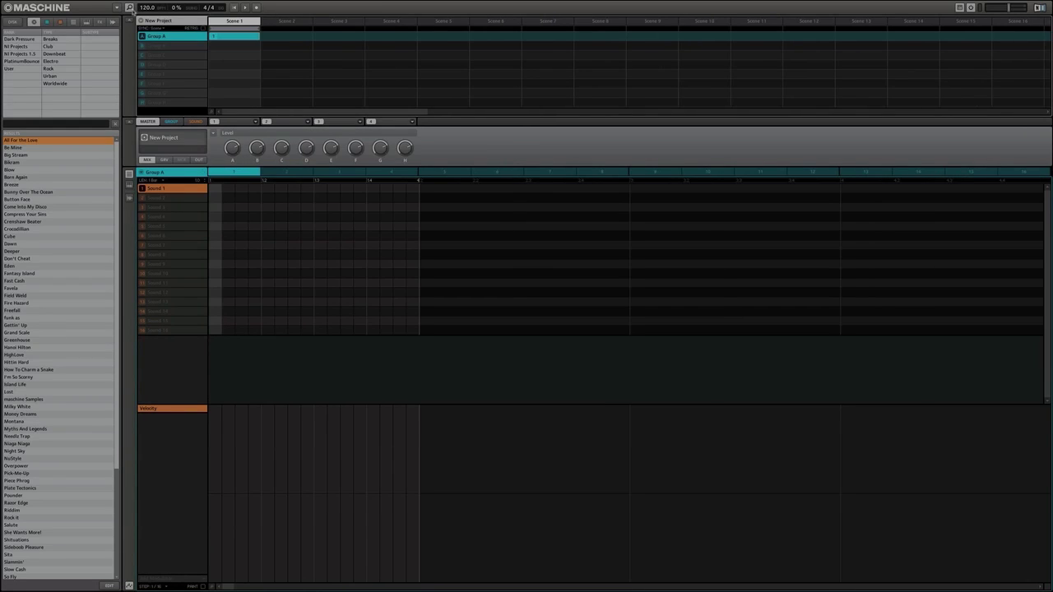
# Step: Hide and restore the browser, and view the computer's folders in its disk view before returning to the library
pyautogui.click(130, 8)
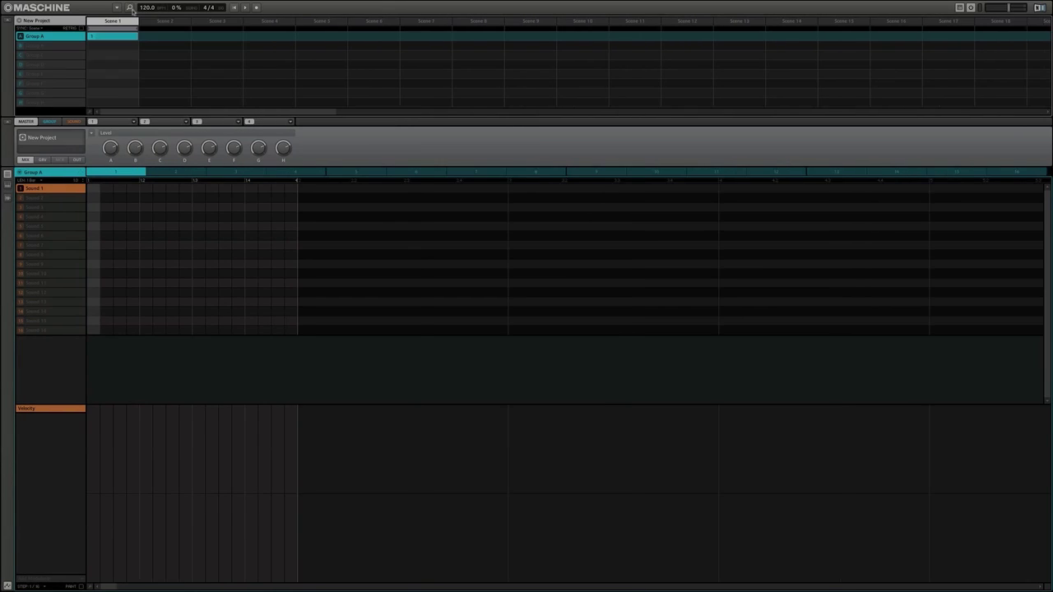
pyautogui.click(130, 8)
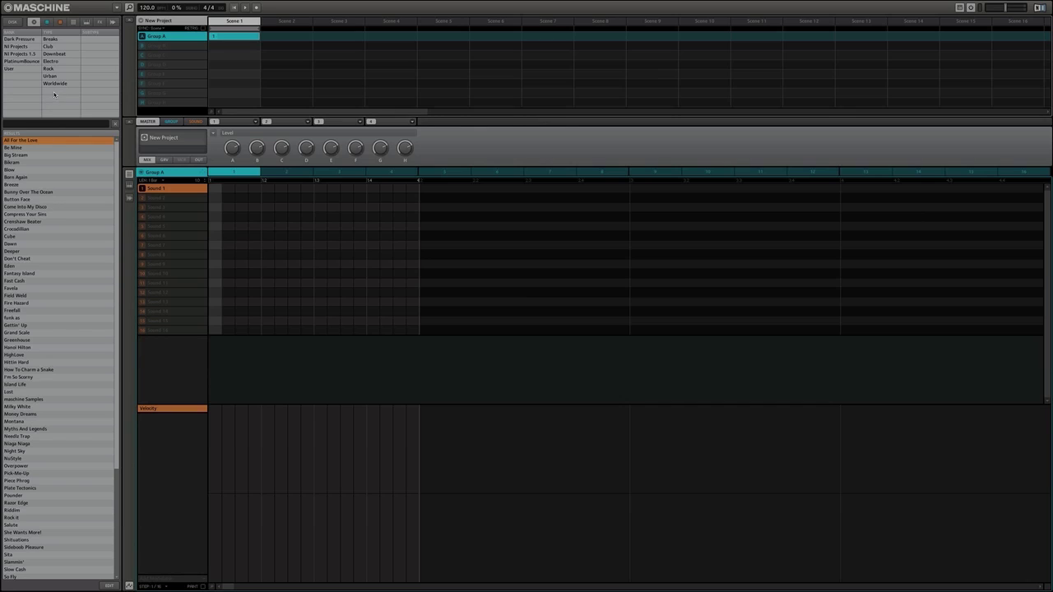
pyautogui.click(14, 23)
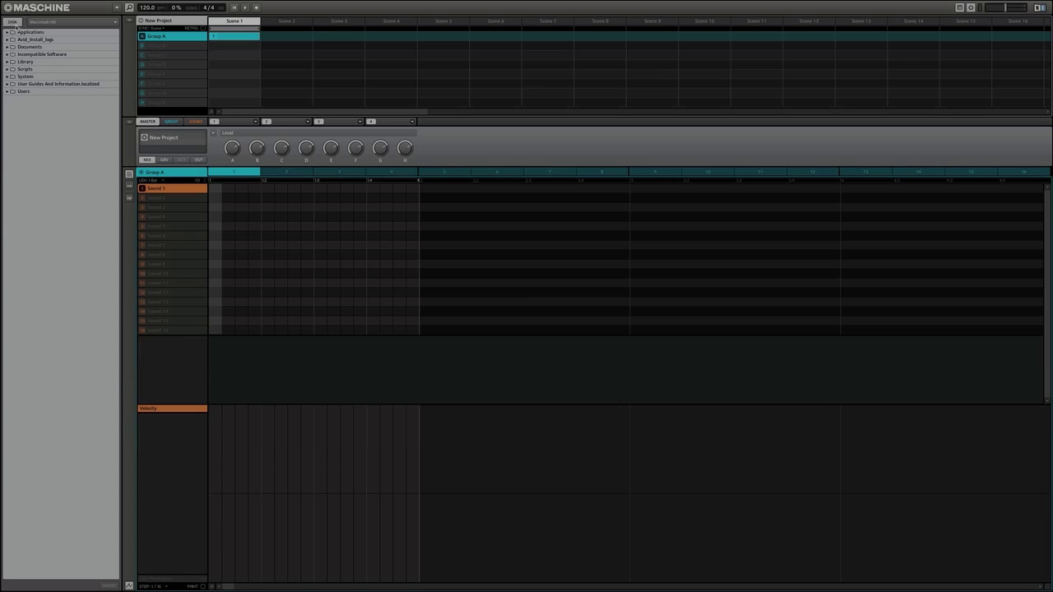
pyautogui.click(14, 23)
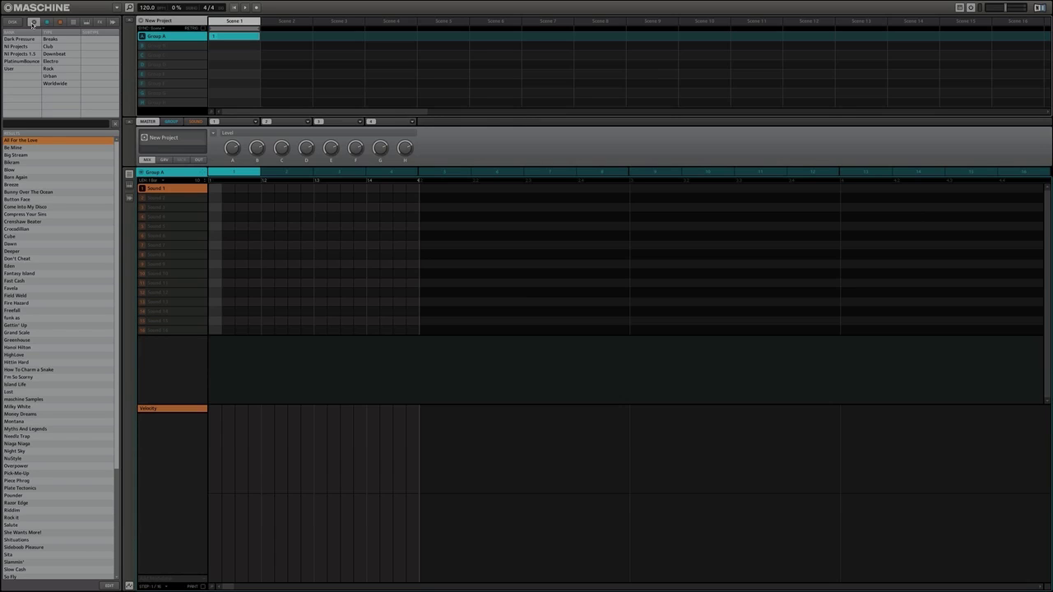
# Step: Look through the library's project, group and sound categories in the browser
pyautogui.click(34, 23)
pyautogui.click(34, 23)
pyautogui.click(34, 23)
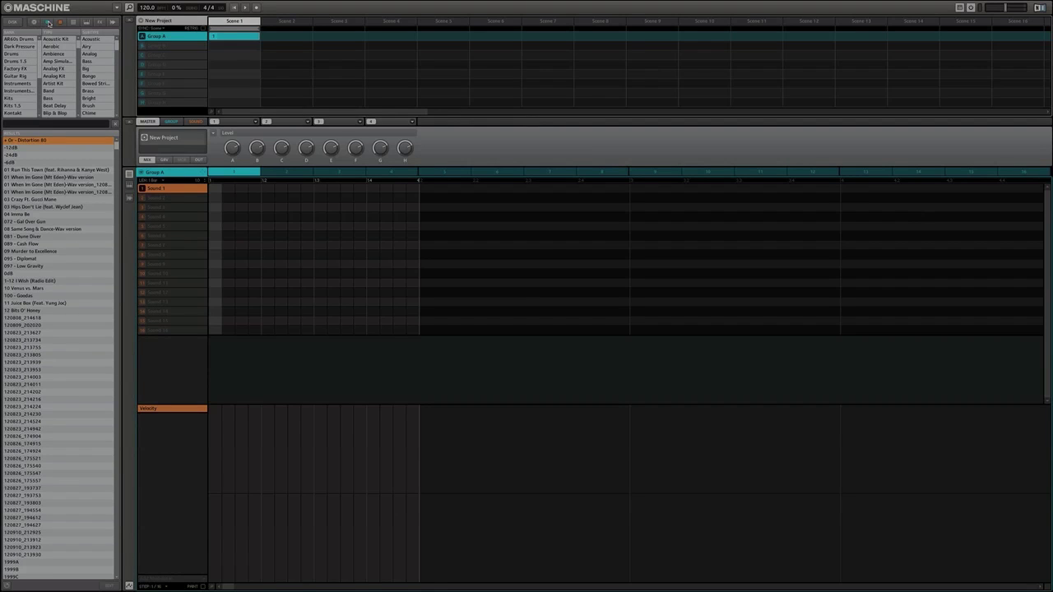
pyautogui.click(48, 23)
pyautogui.click(48, 23)
pyautogui.click(47, 23)
pyautogui.click(60, 22)
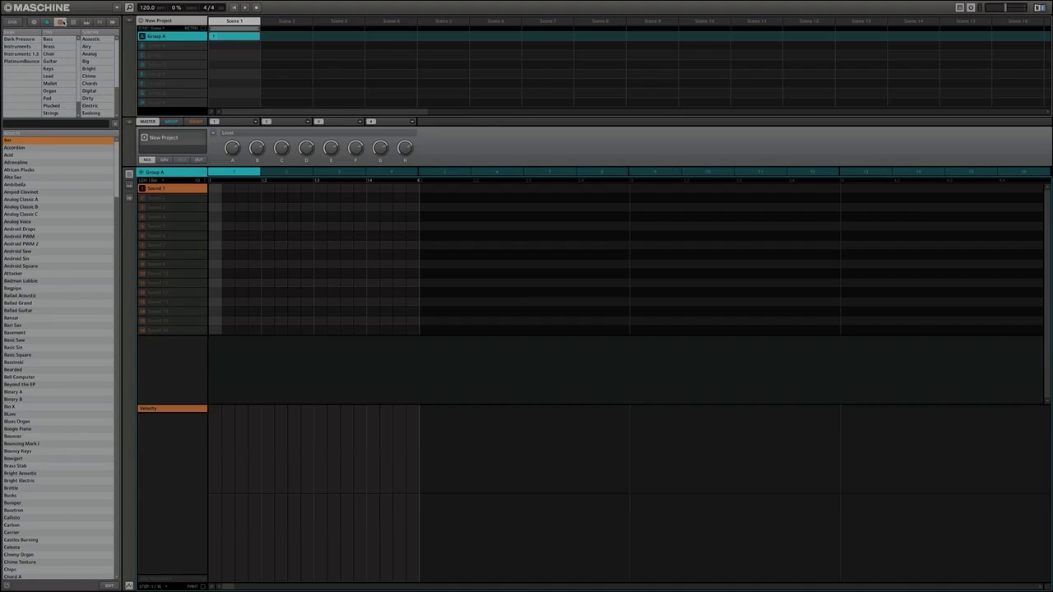
pyautogui.click(60, 23)
pyautogui.click(60, 22)
# Step: Look through the library's pattern, instrument, effect and sample categories in the browser
pyautogui.click(74, 23)
pyautogui.click(73, 23)
pyautogui.click(74, 23)
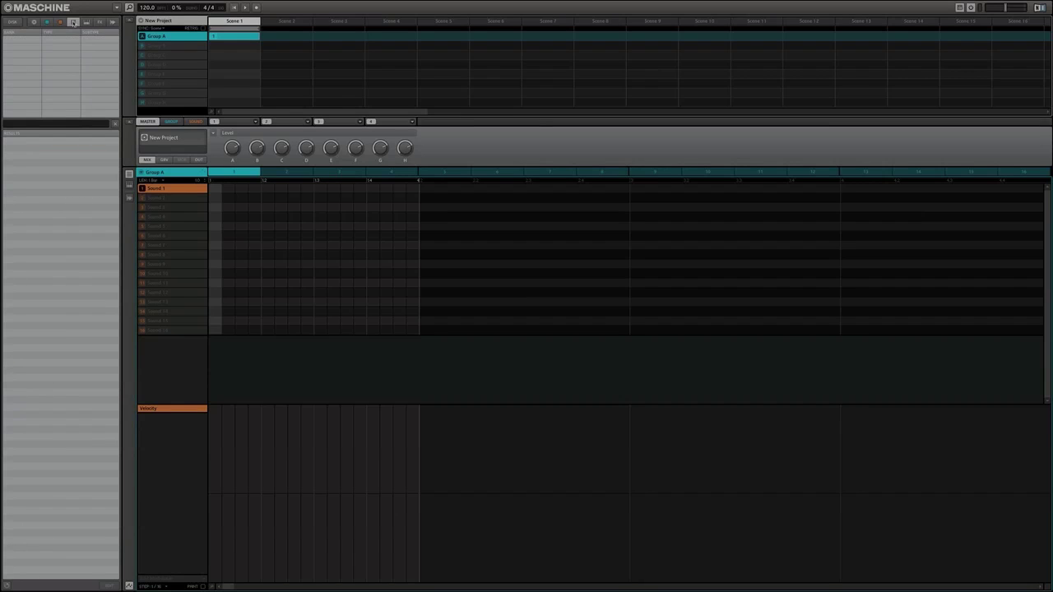
pyautogui.click(87, 23)
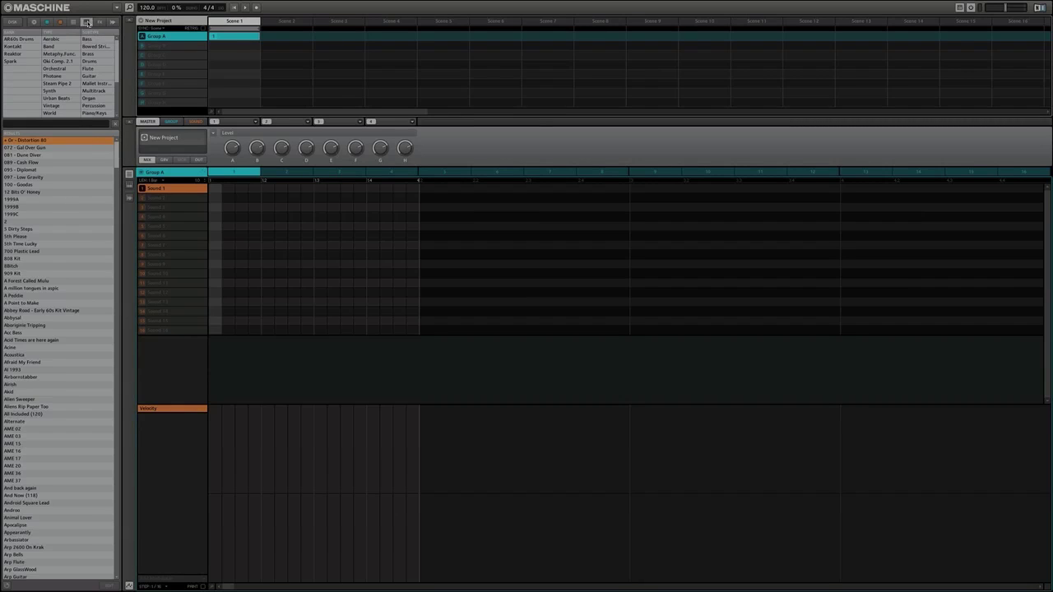
pyautogui.click(100, 23)
pyautogui.click(112, 23)
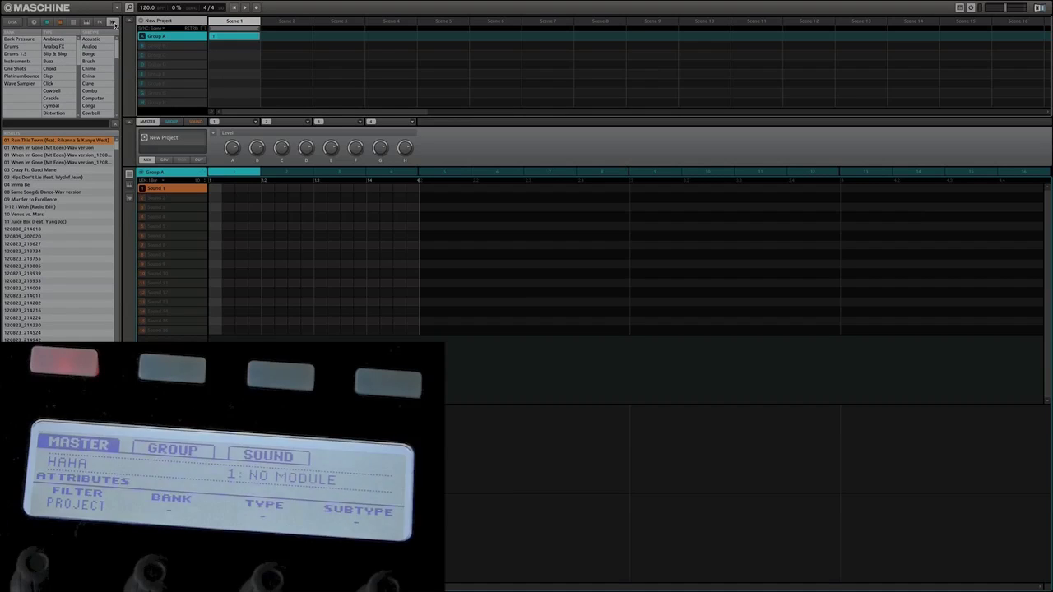
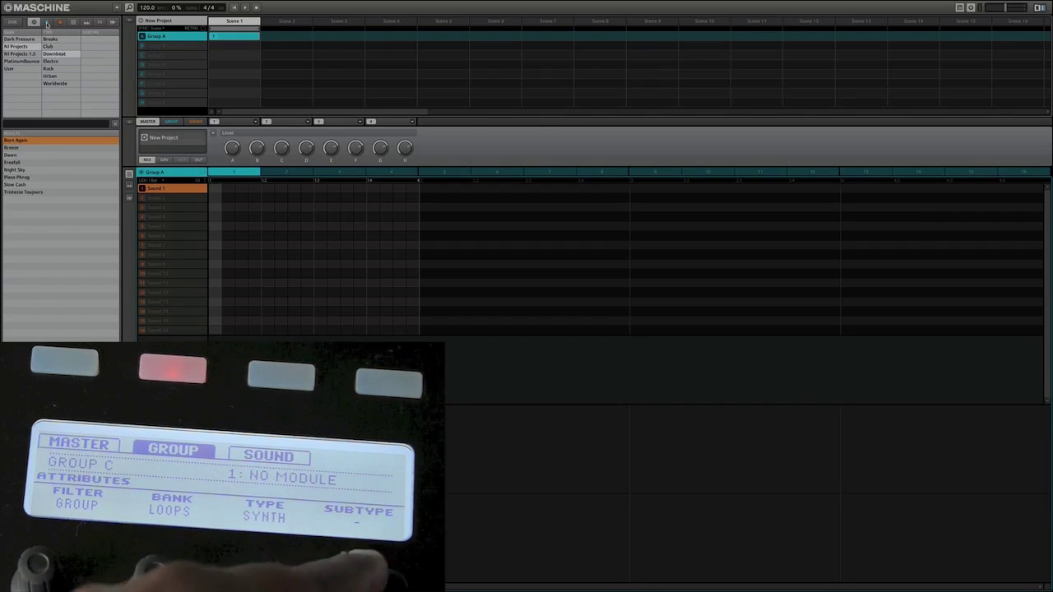
# Step: Filter the library's groups by the Kits bank and the Analog Kit type
pyautogui.click(47, 23)
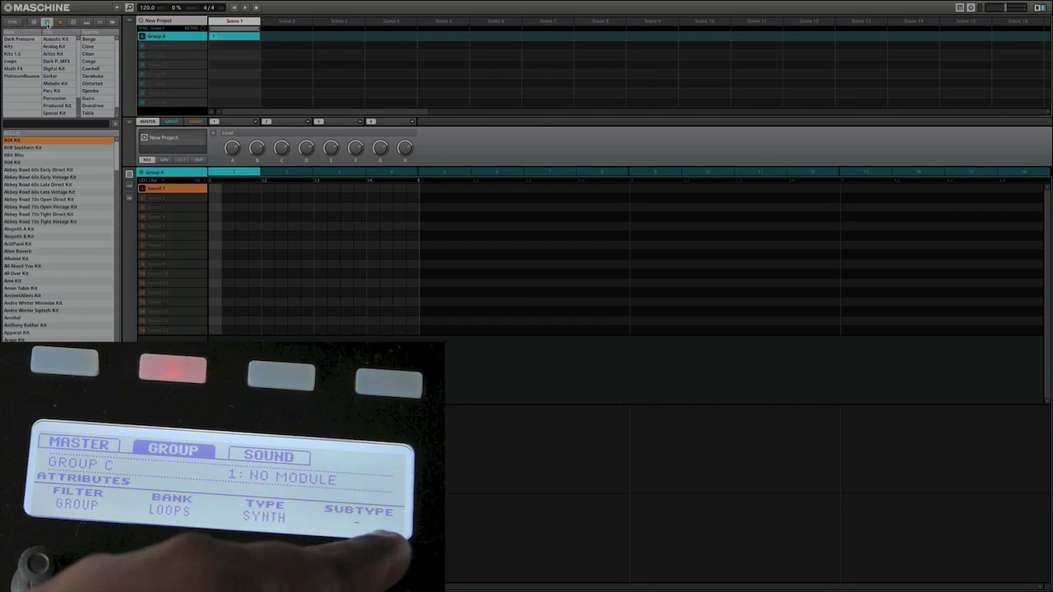
pyautogui.click(10, 47)
pyautogui.click(54, 46)
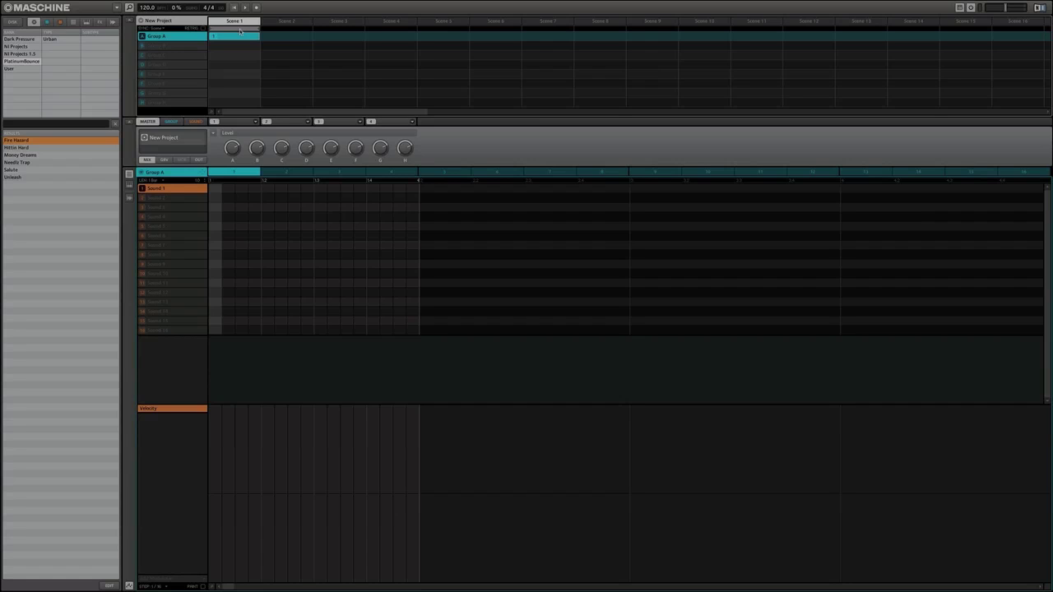
# Step: Go through the project's group slots from B to H and return to Group A
pyautogui.click(183, 47)
pyautogui.click(170, 57)
pyautogui.click(169, 75)
pyautogui.click(170, 102)
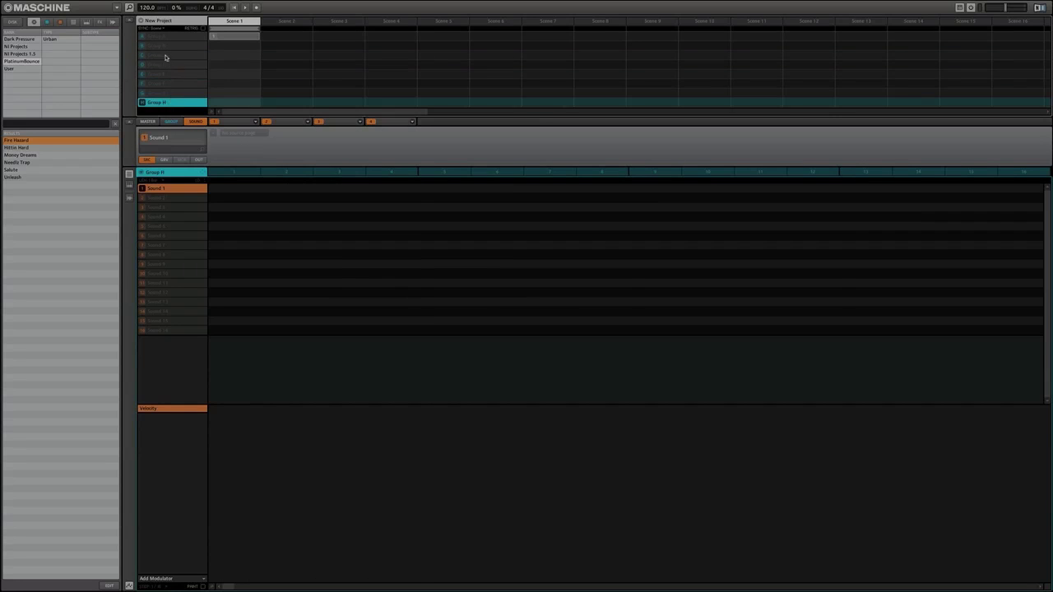
pyautogui.click(162, 37)
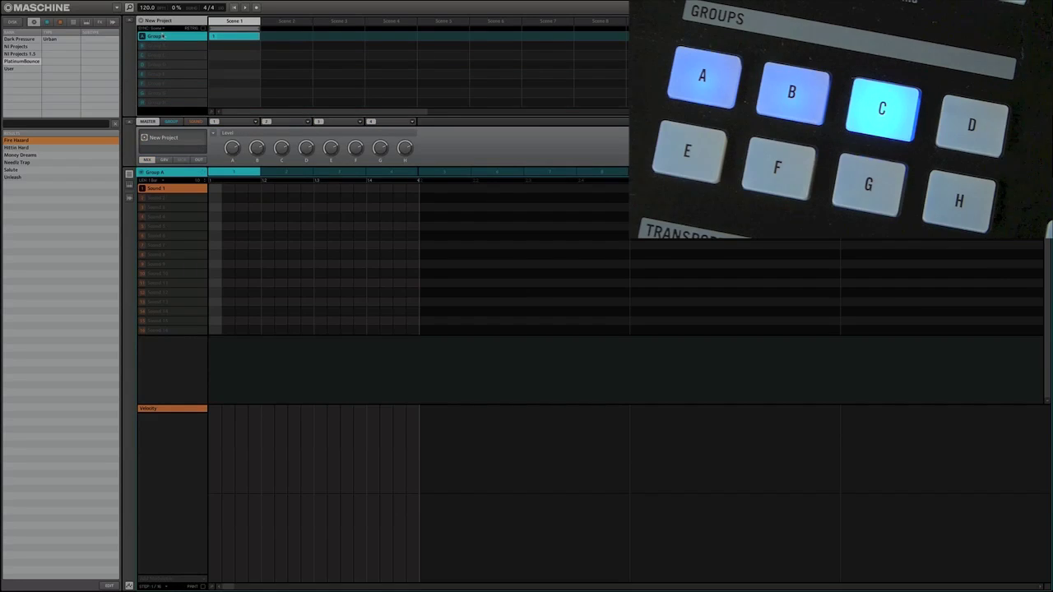
pyautogui.click(162, 102)
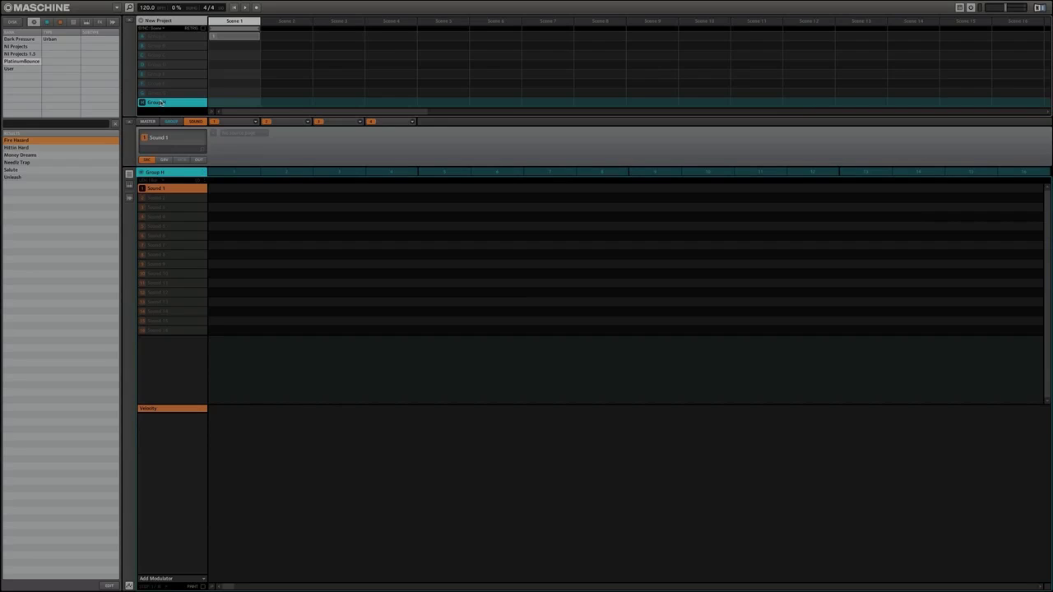
pyautogui.click(156, 37)
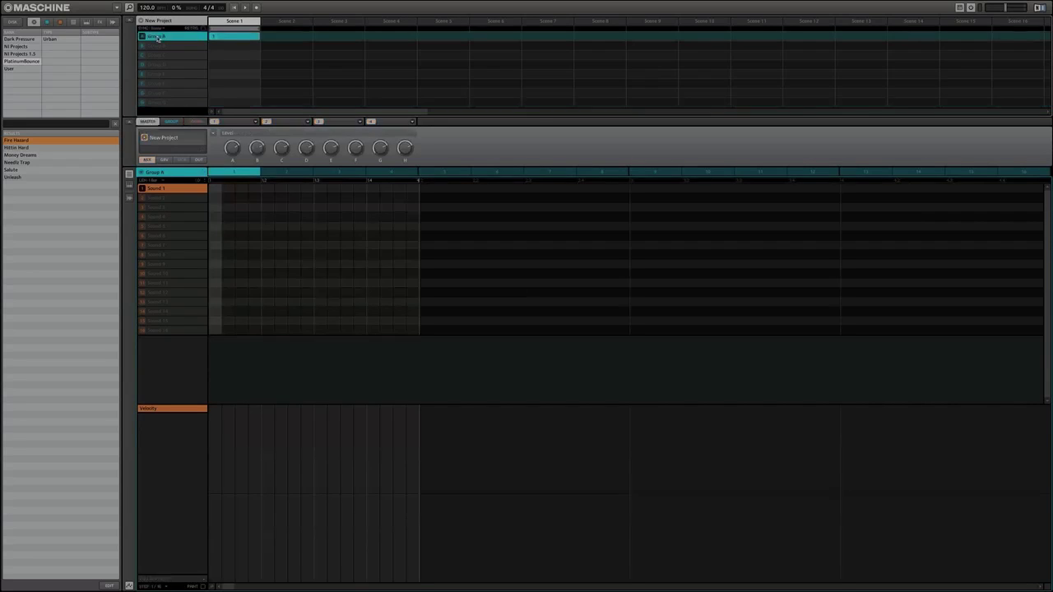
# Step: Go through the sound slots of Group A down to Sound 14 and view the options available for it
pyautogui.click(167, 199)
pyautogui.click(167, 219)
pyautogui.rightClick(169, 315)
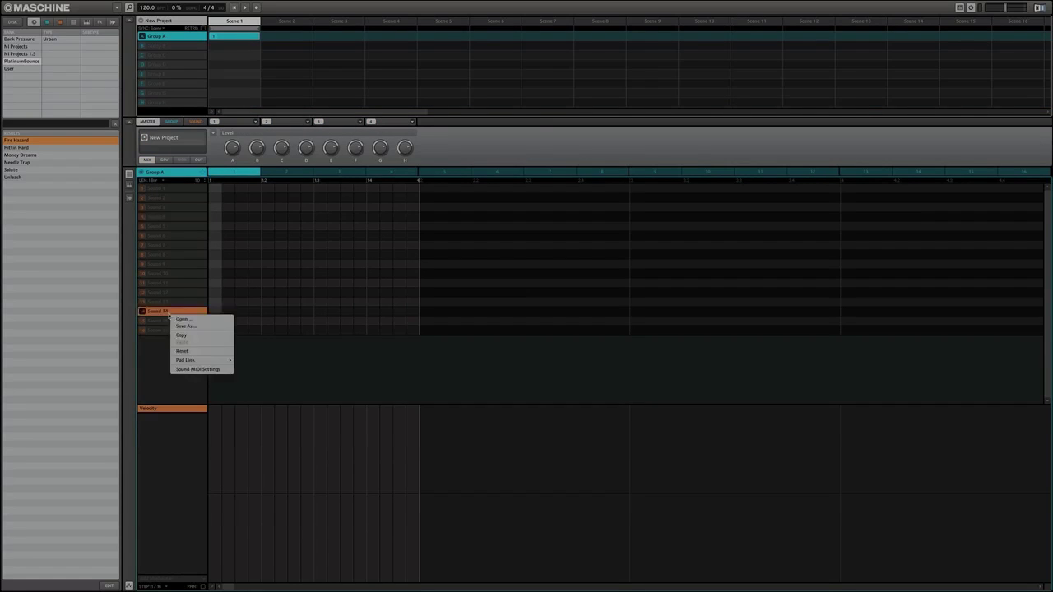
pyautogui.click(157, 38)
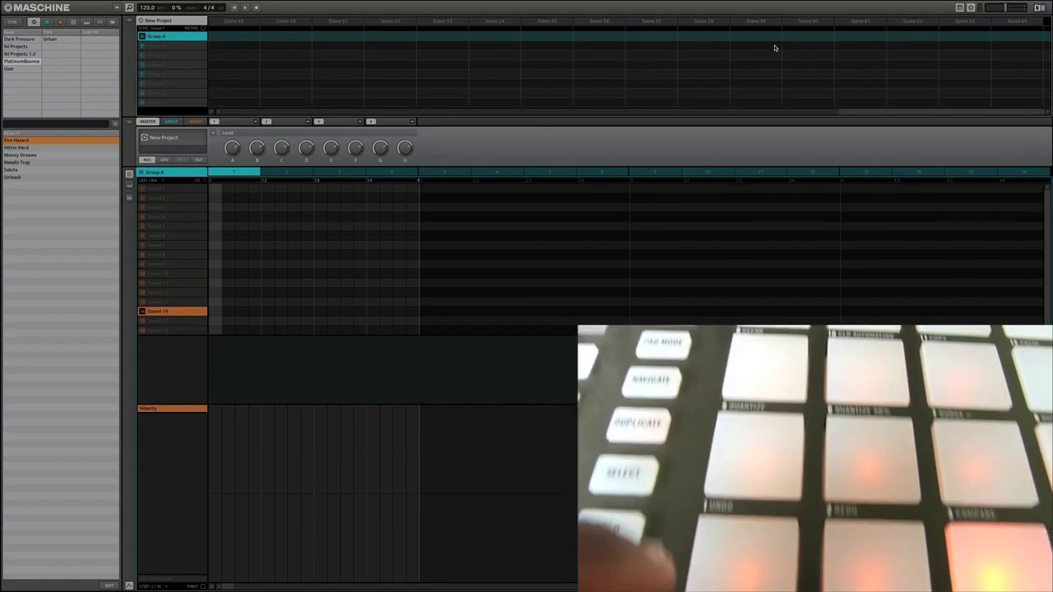
# Step: Select Scene 64, the last scene in the arranger
pyautogui.click(1026, 21)
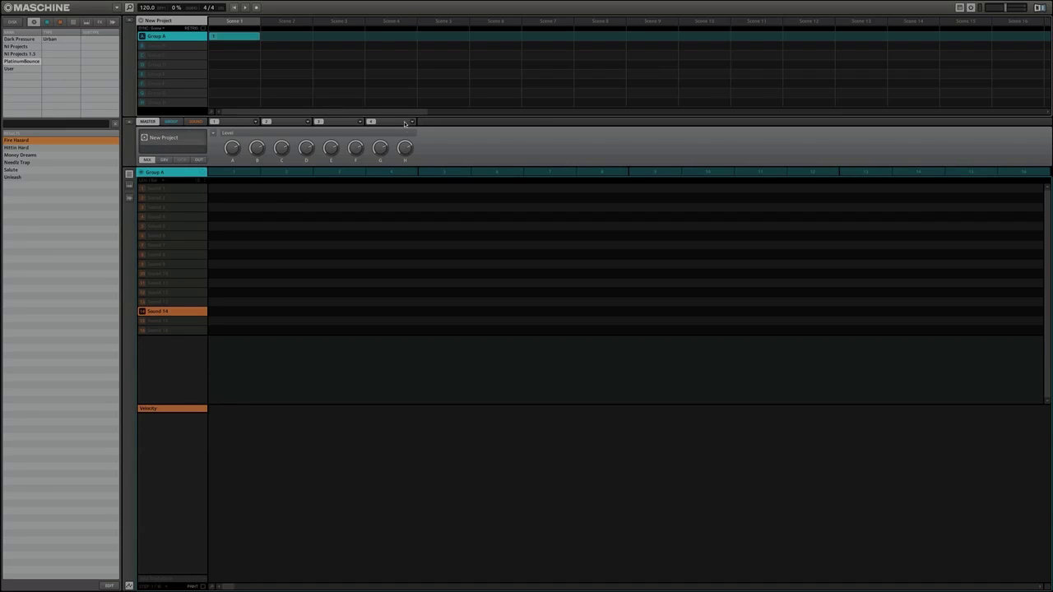
# Step: Compare the control parameters at the Master, Group and Sound levels
pyautogui.moveTo(309, 154)
pyautogui.click(175, 122)
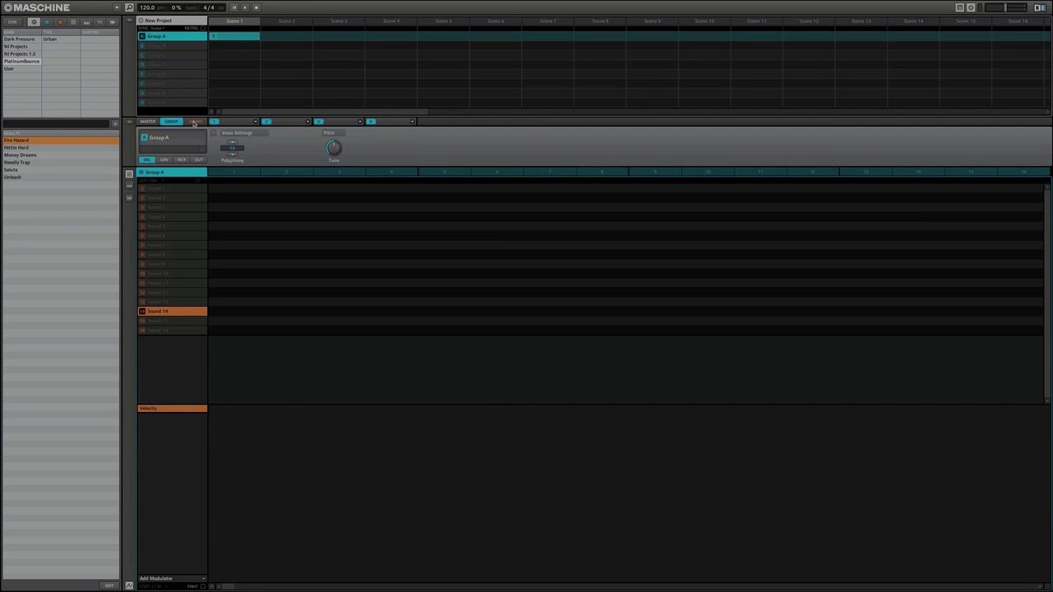
pyautogui.click(148, 121)
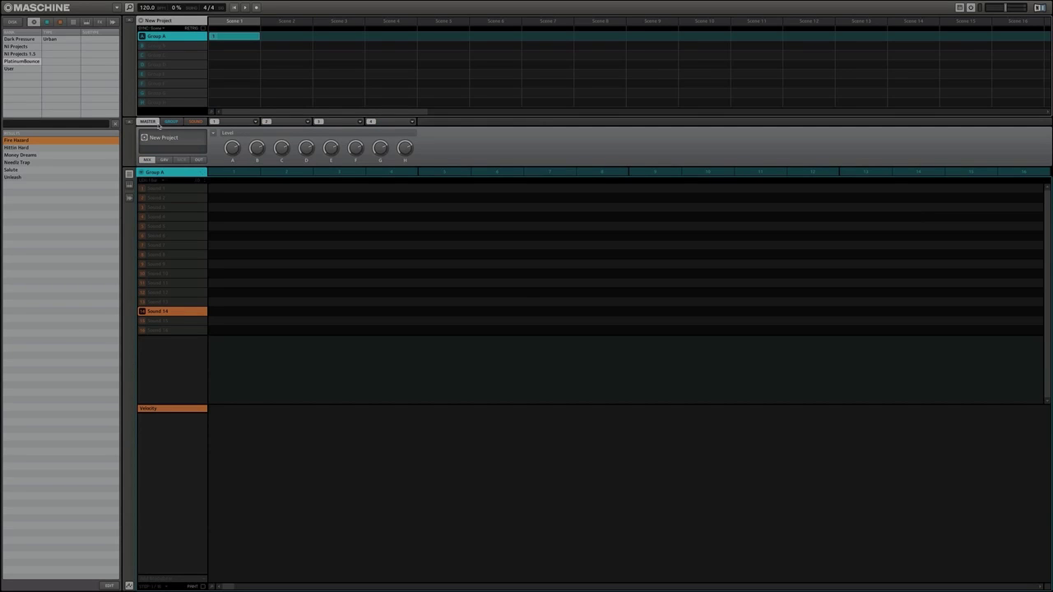
pyautogui.click(171, 121)
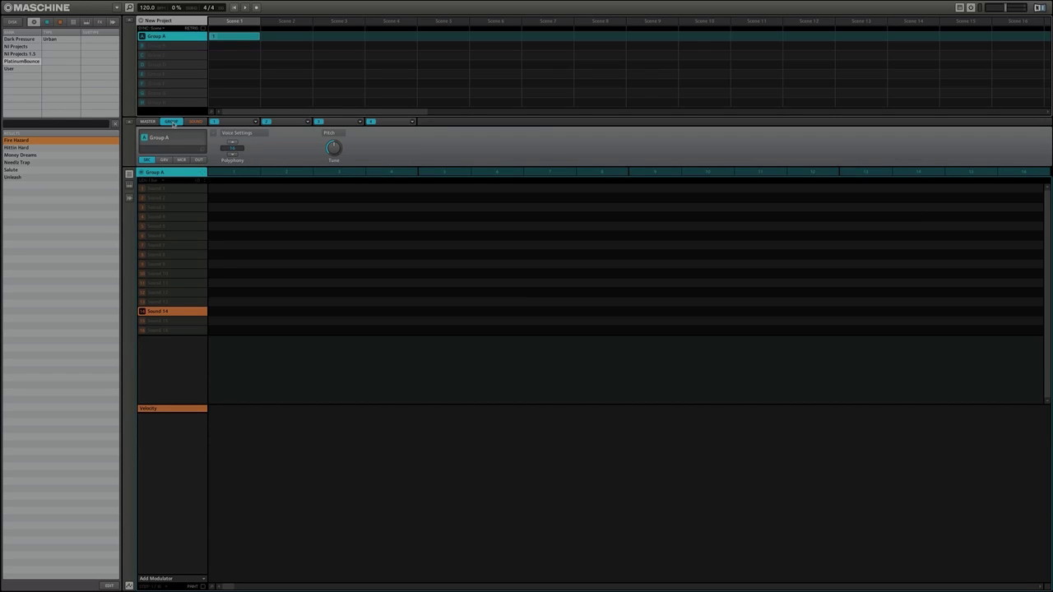
pyautogui.click(193, 122)
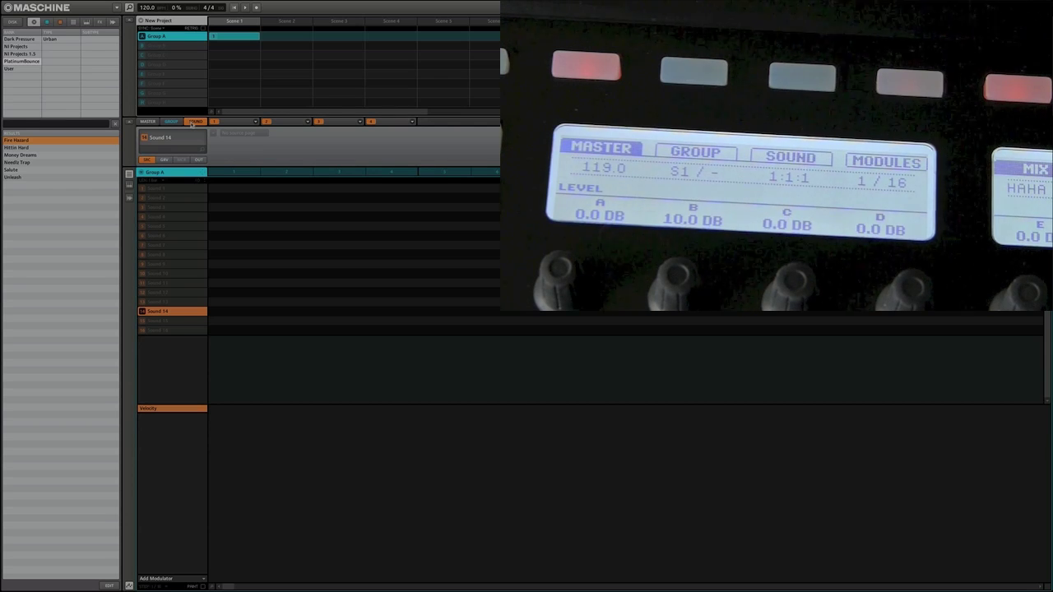
pyautogui.click(148, 122)
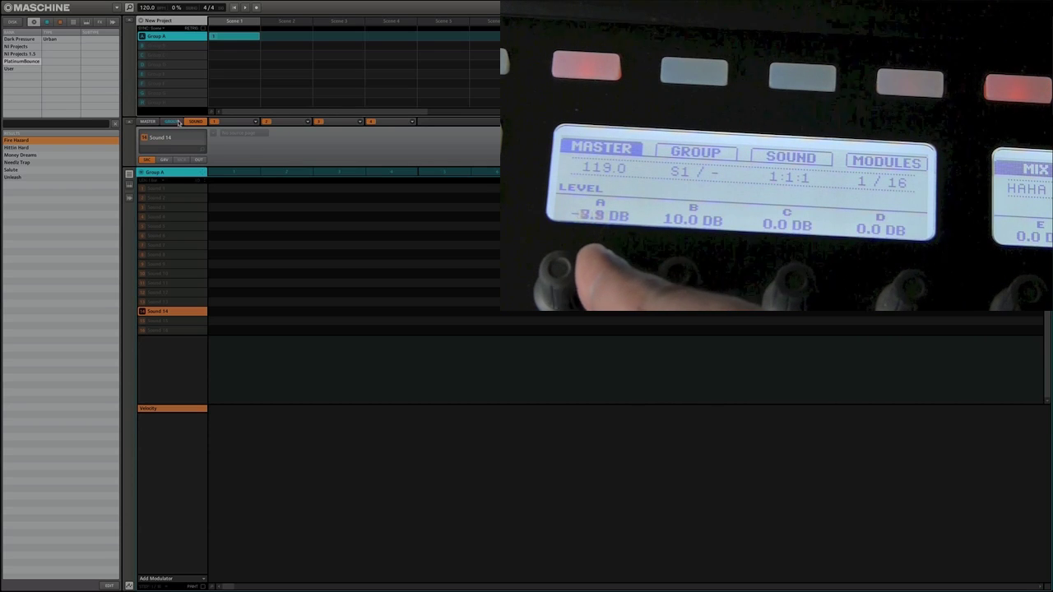